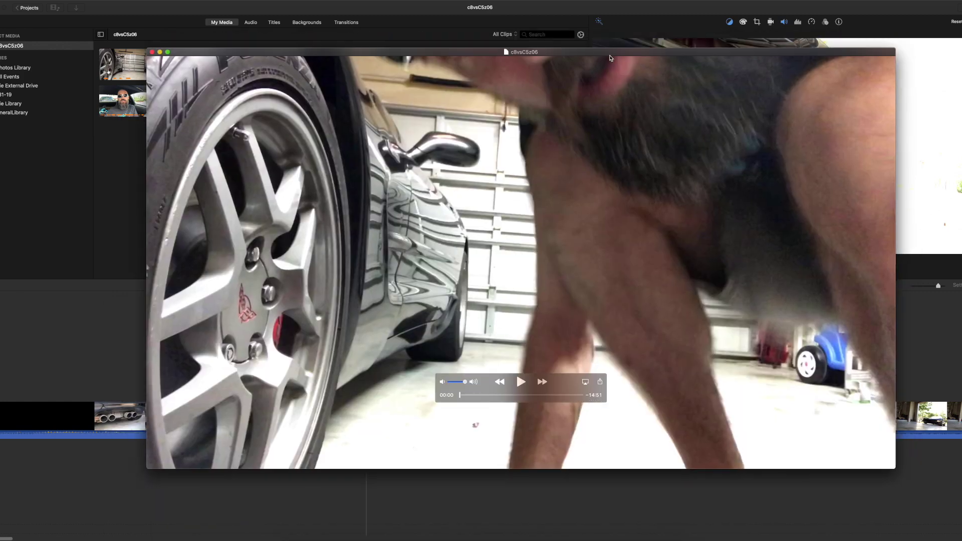
Step: Reposition the QuickTime window and start playing the exported movie
drag(610, 58, 612, 387)
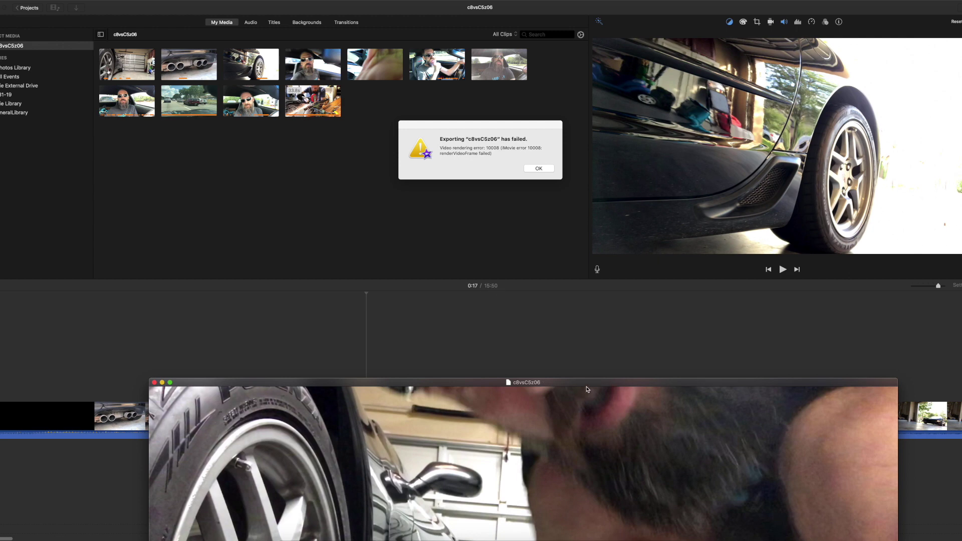
drag(590, 385, 602, 61)
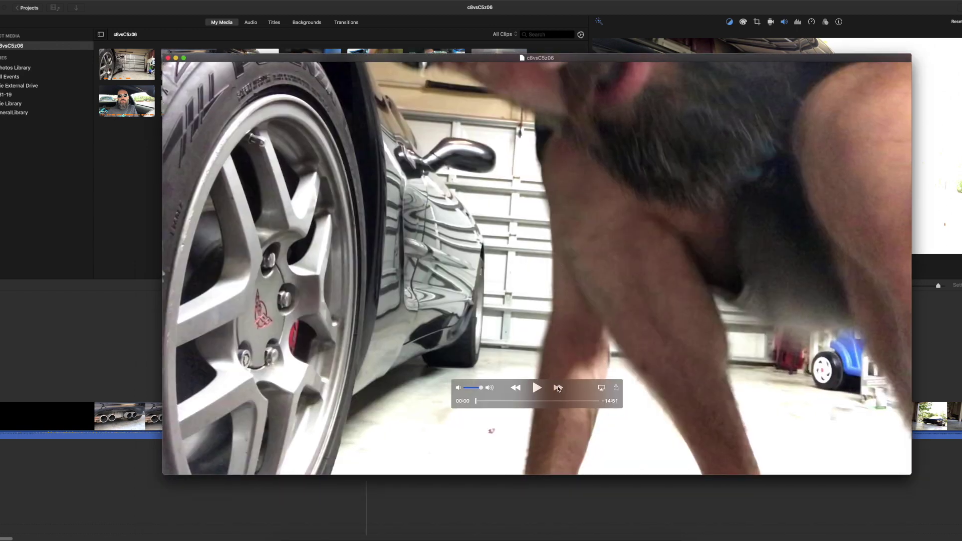
click(536, 388)
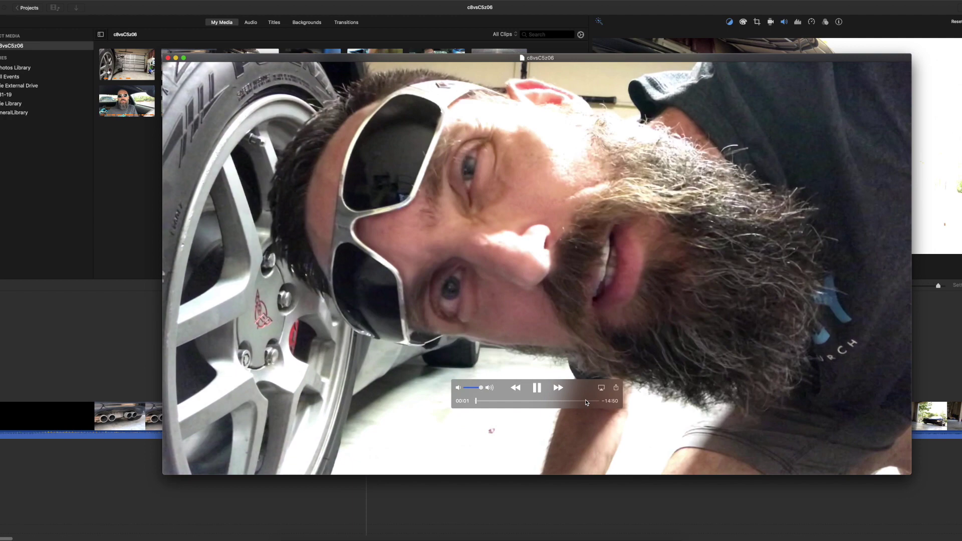
Step: With the volume at minimum, check the final seconds around 14:41–14:45, then pause and close the movie
click(585, 402)
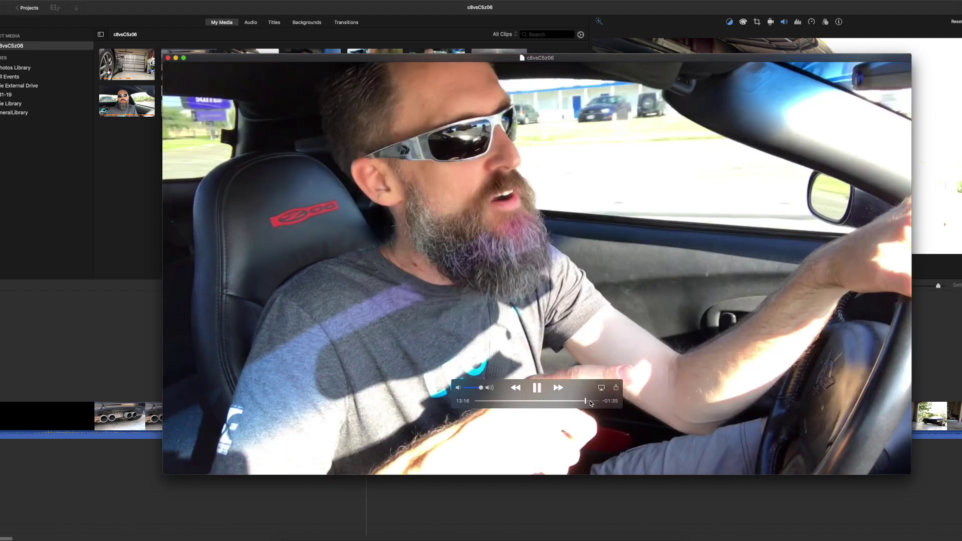
click(590, 401)
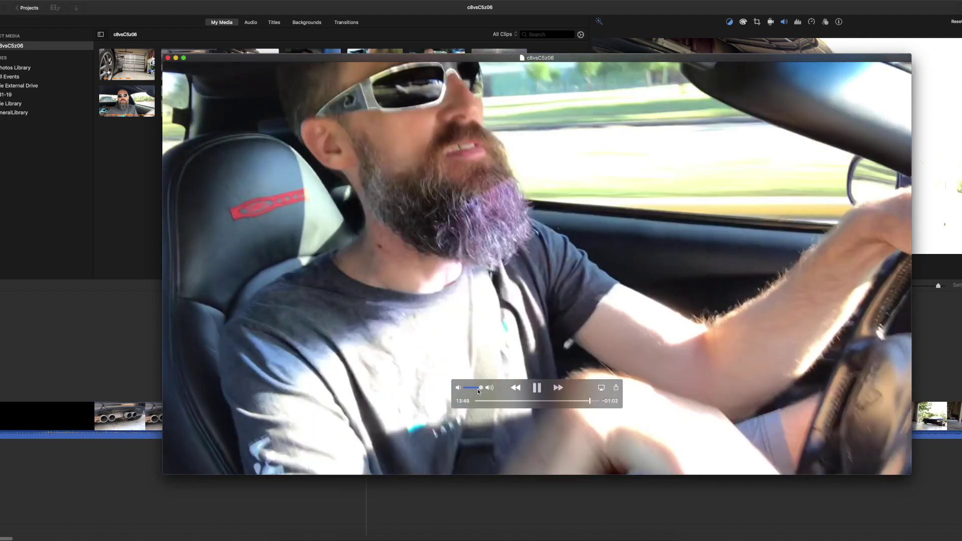
drag(478, 391, 455, 388)
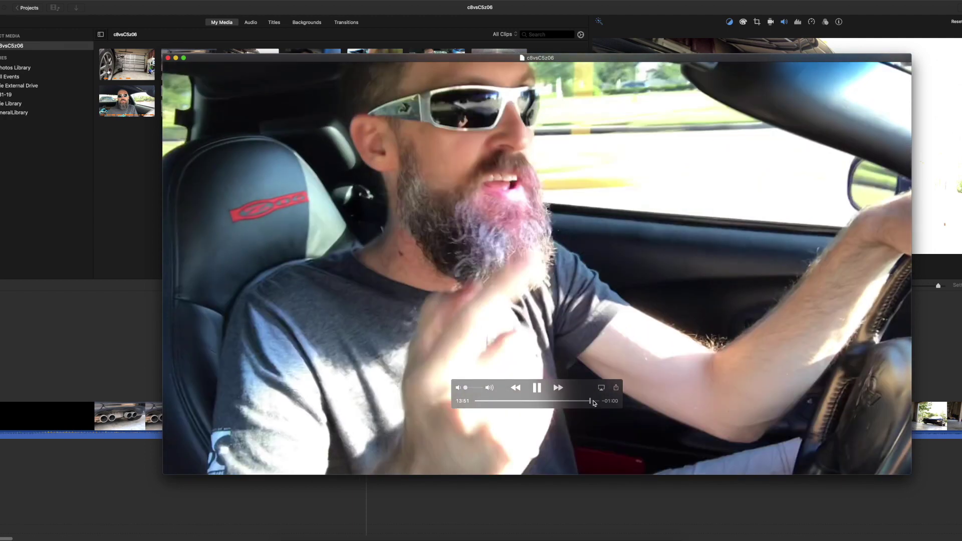
click(594, 401)
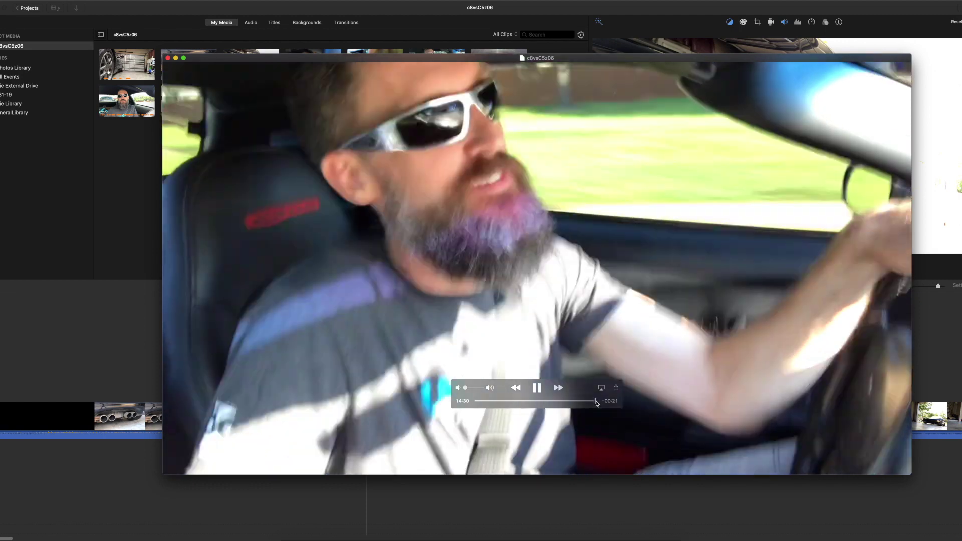
click(597, 401)
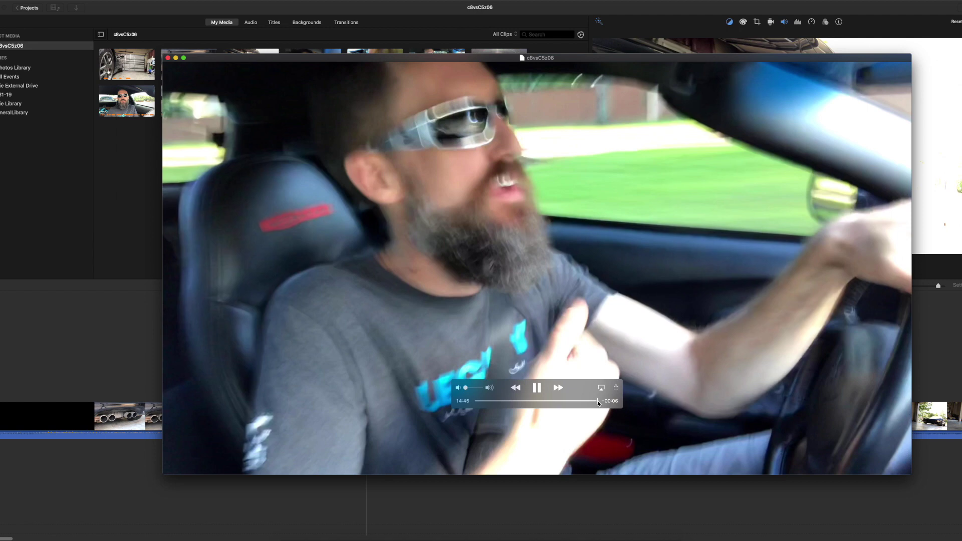
drag(588, 401, 552, 399)
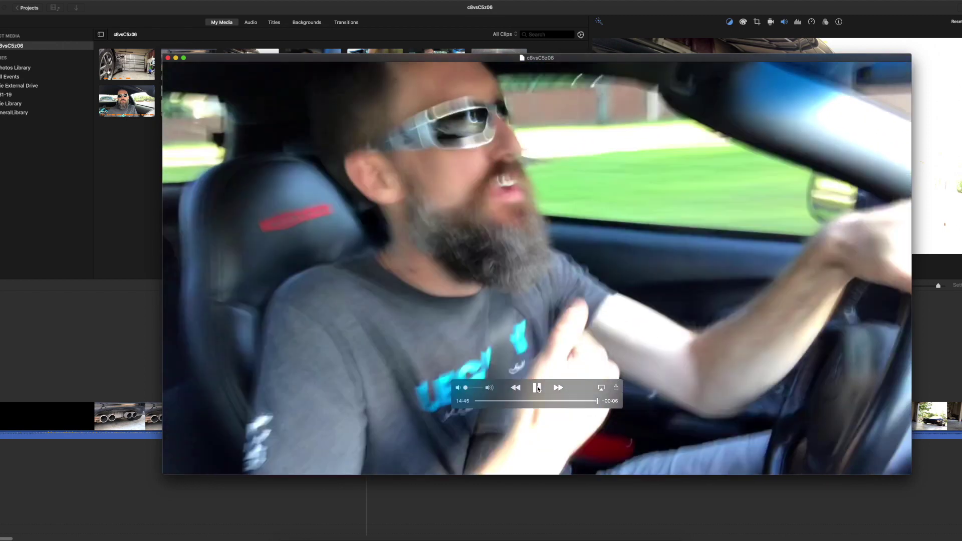
click(537, 388)
key(super+w)
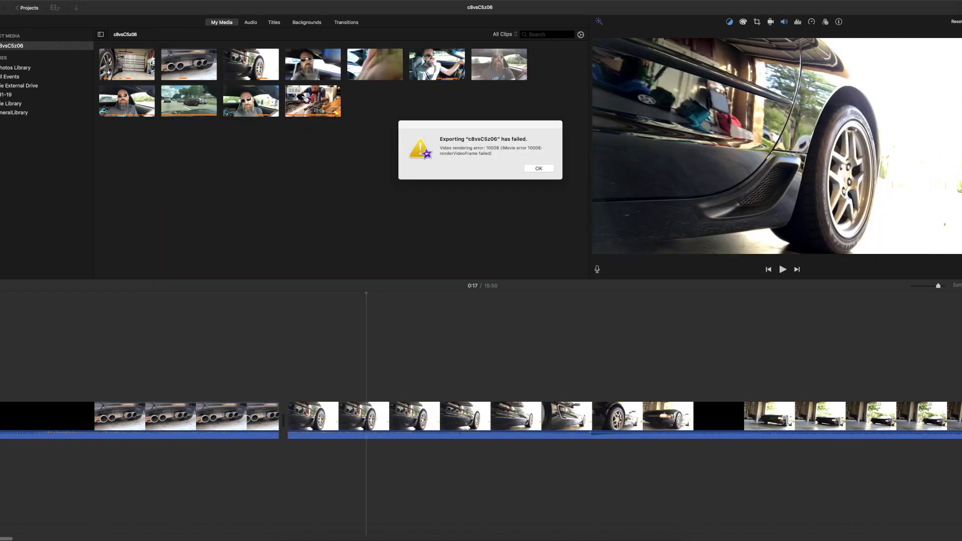
Step: Dismiss the error 10008 export alert and replay the timeline footage around 14:44
click(537, 168)
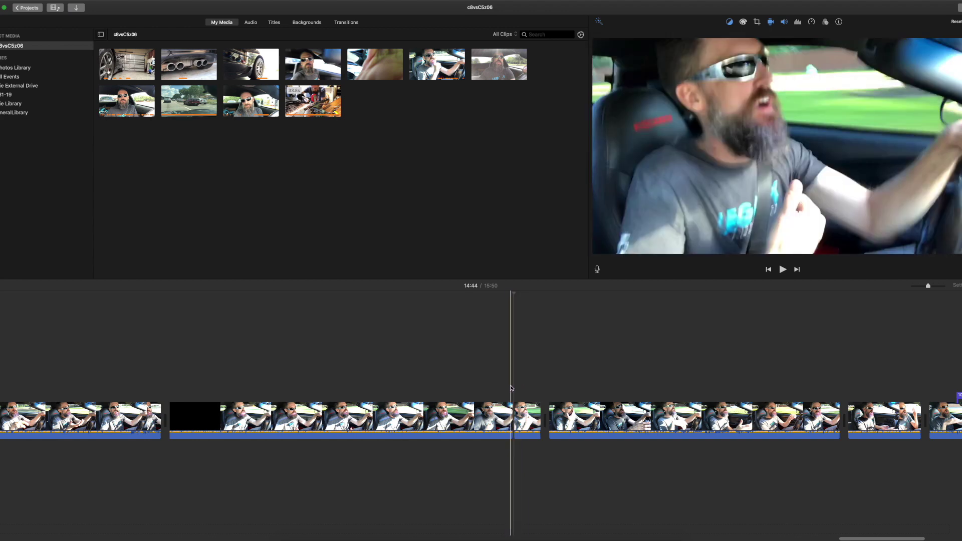
key(space)
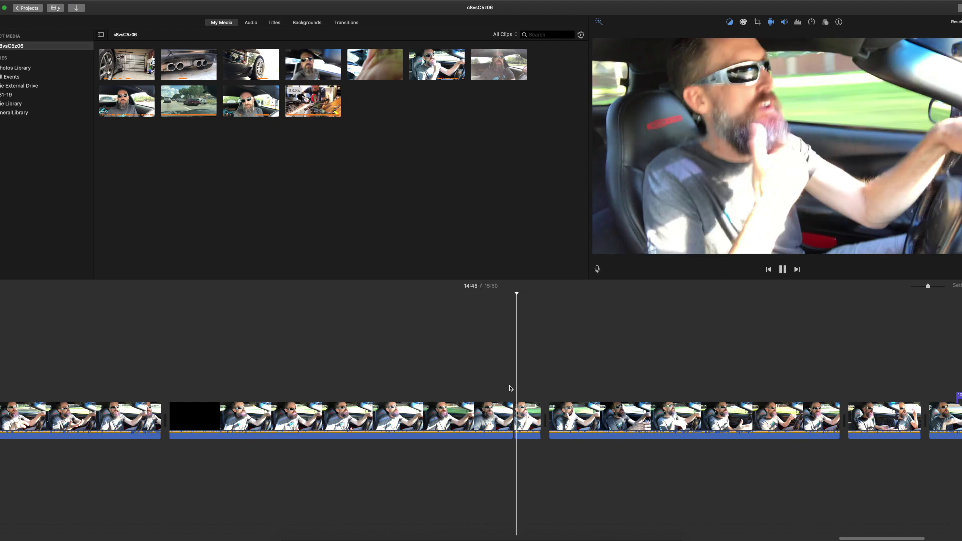
click(510, 388)
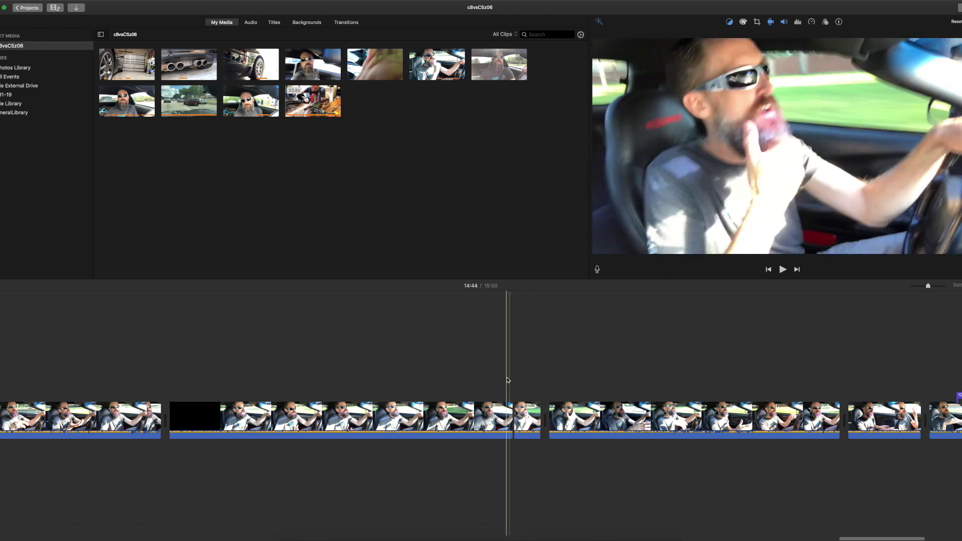
key(space)
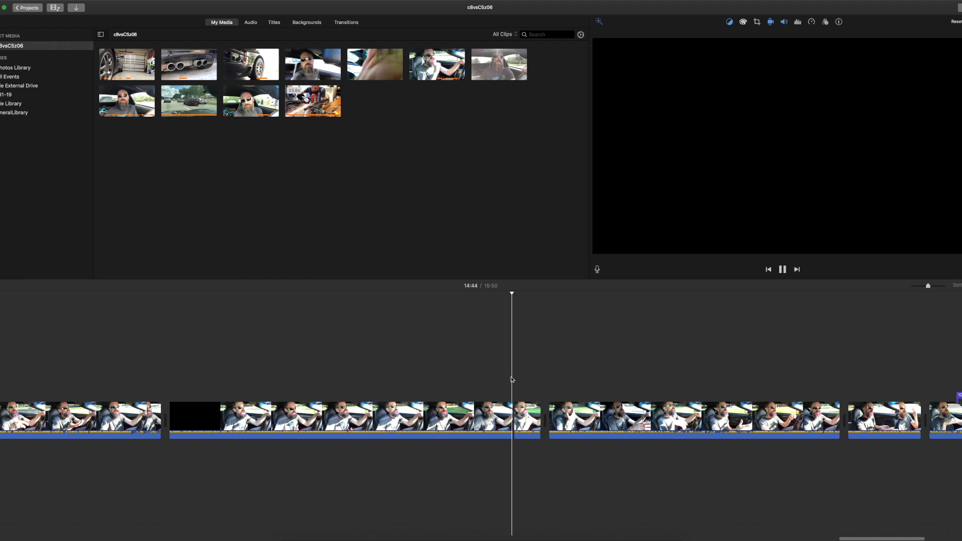
click(511, 382)
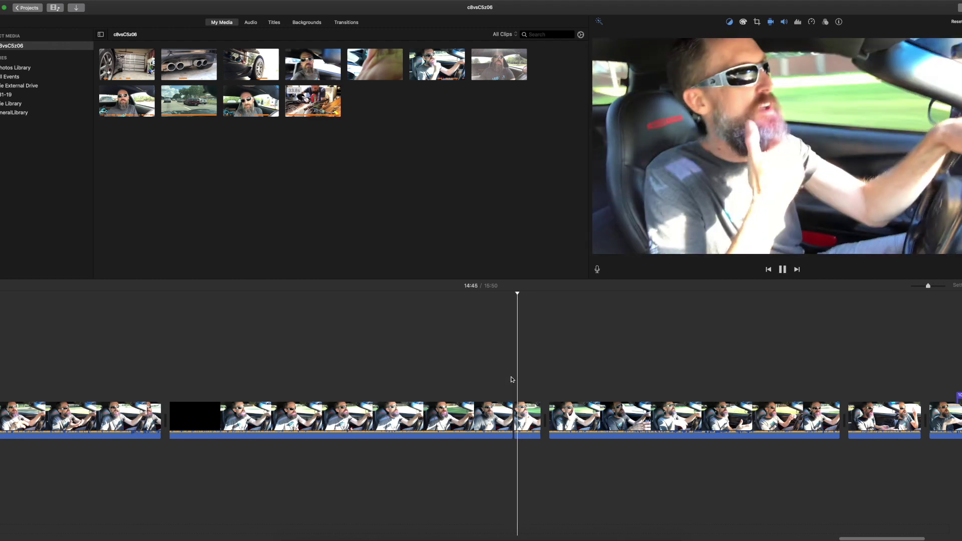
key(space)
click(512, 388)
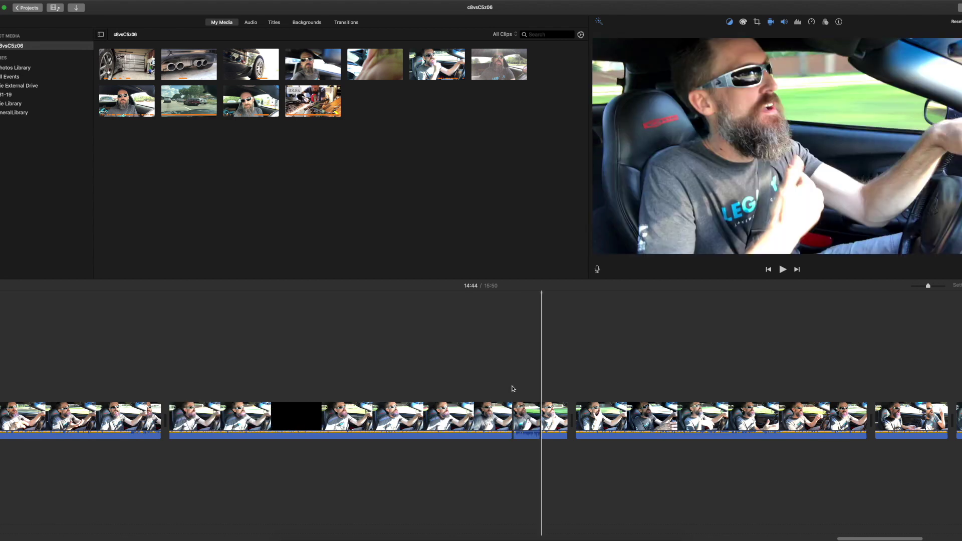
Step: Delete the stray black clip together with the short sliver beside it
key(super+v)
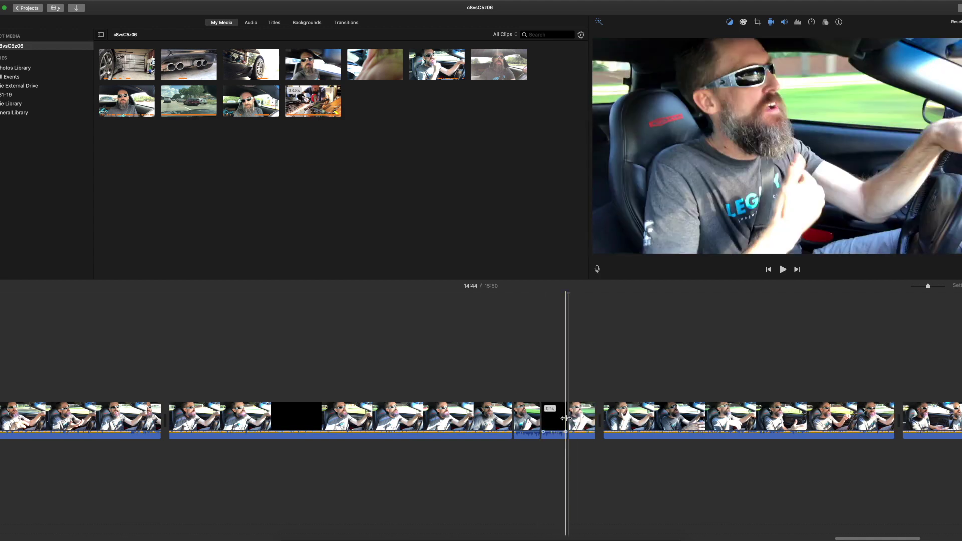
click(530, 425)
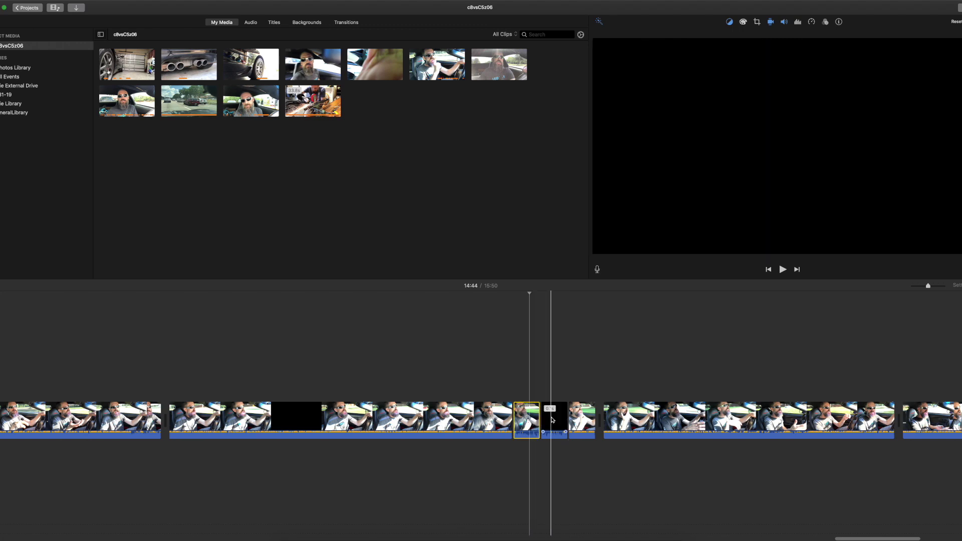
super+click(553, 420)
key(Delete)
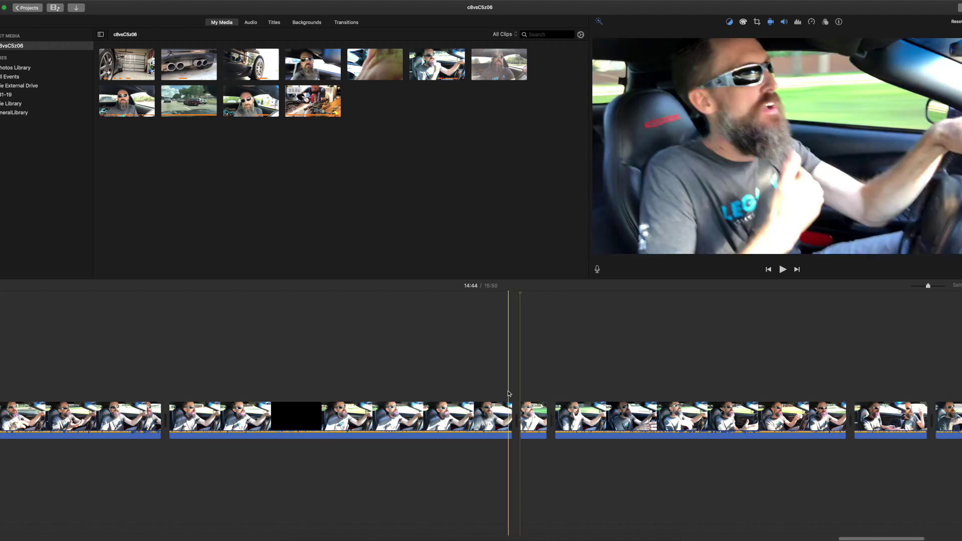
Step: Play the timeline back from just before the join to check the cut
key(space)
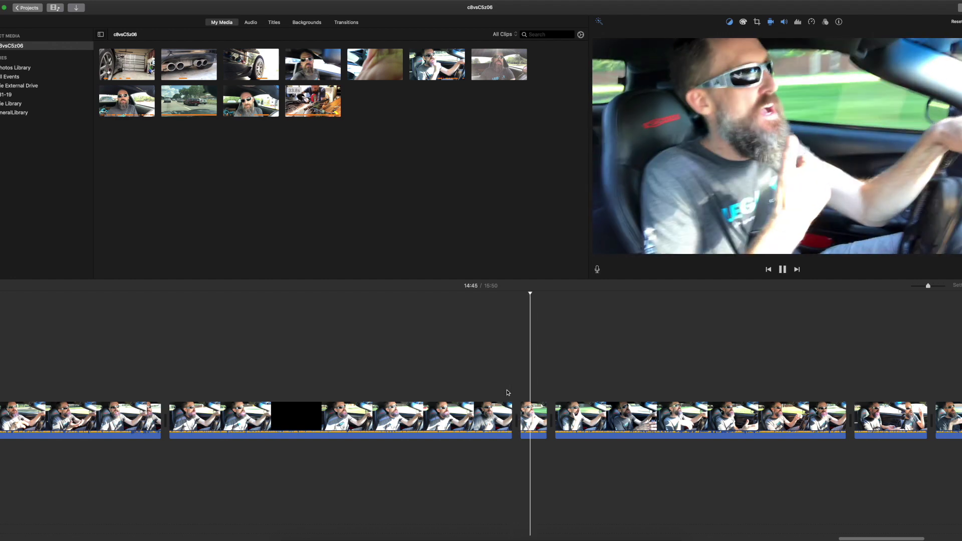
key(space)
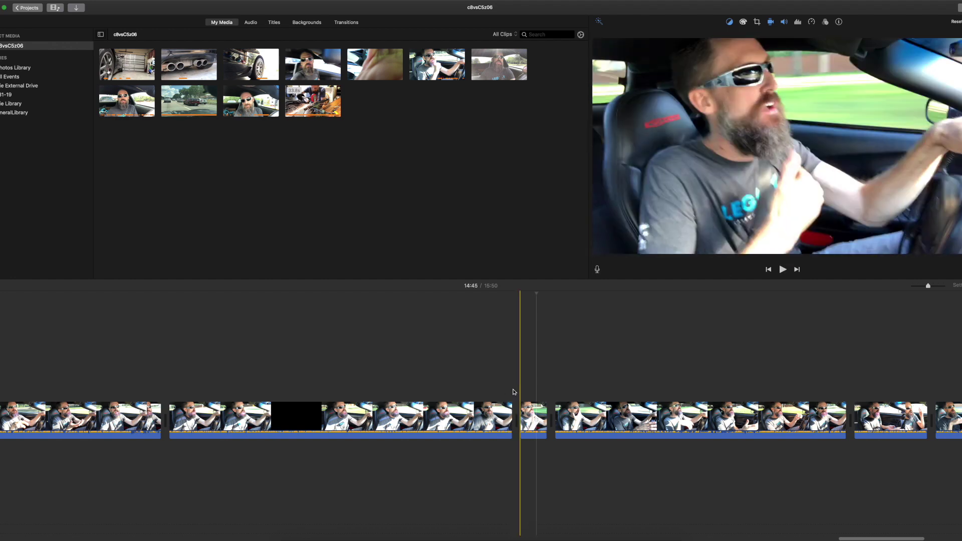
click(498, 391)
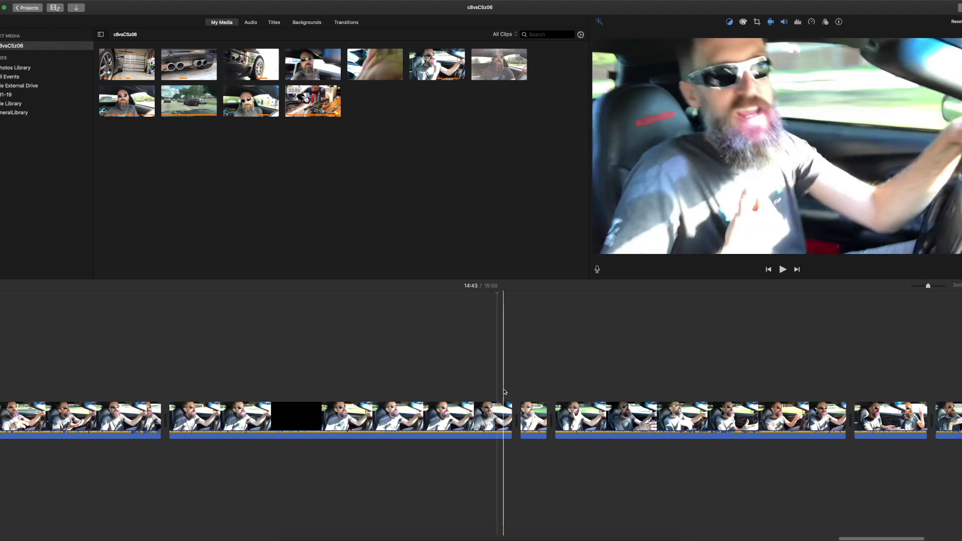
key(space)
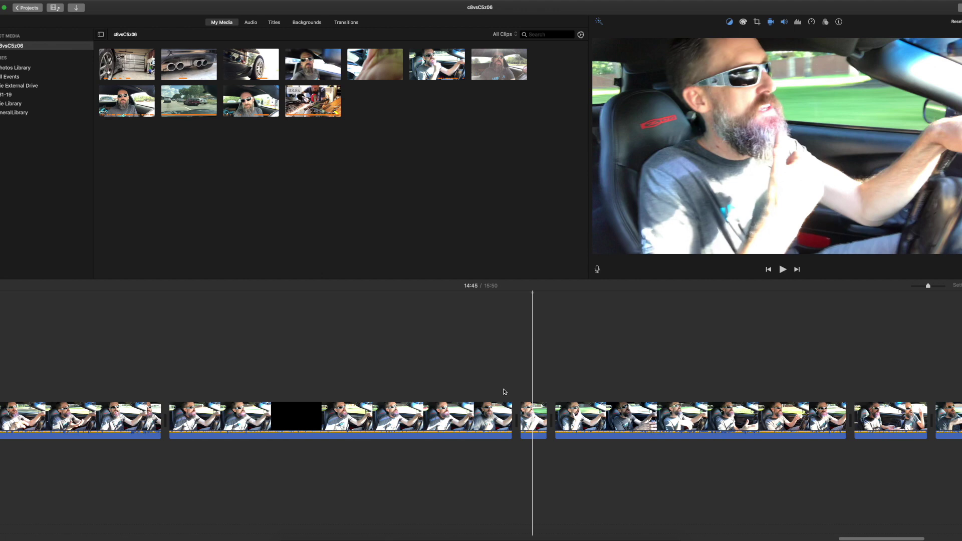
key(space)
Step: Export the project as a File at 1080p, High quality, Faster, despite unfinished background tasks
click(958, 8)
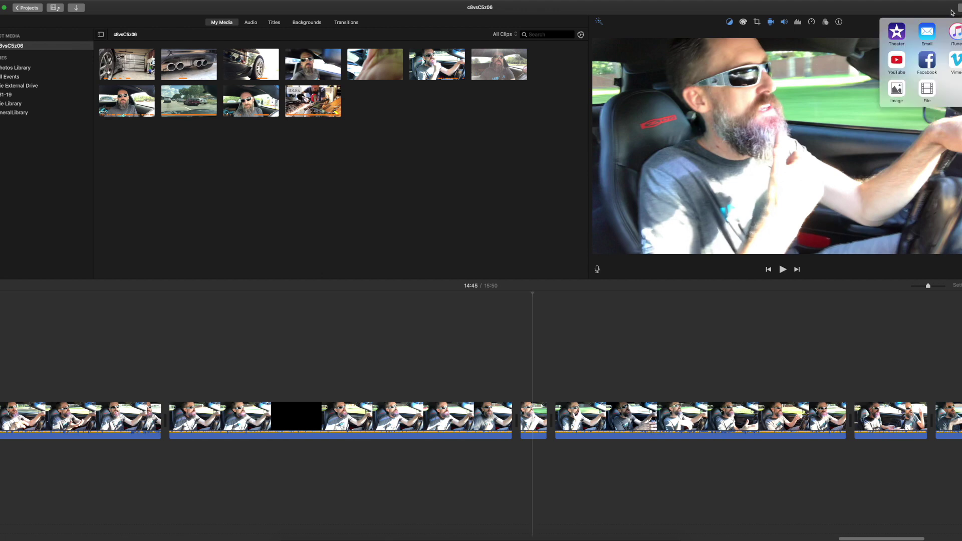
click(926, 90)
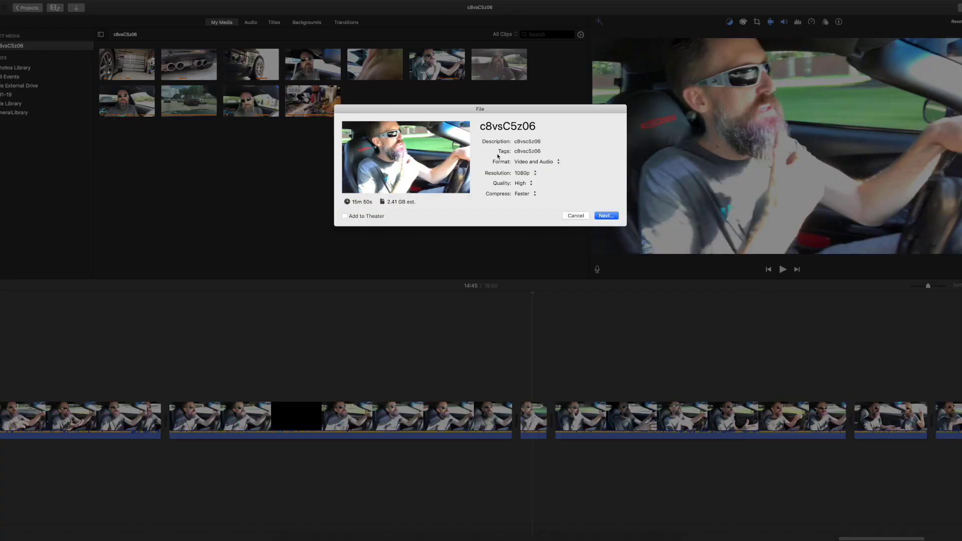
click(606, 215)
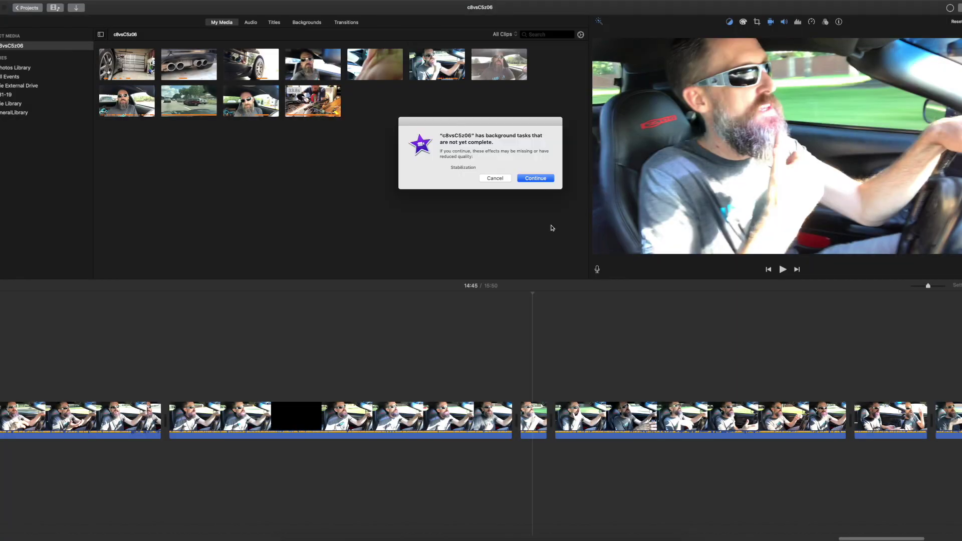
click(537, 180)
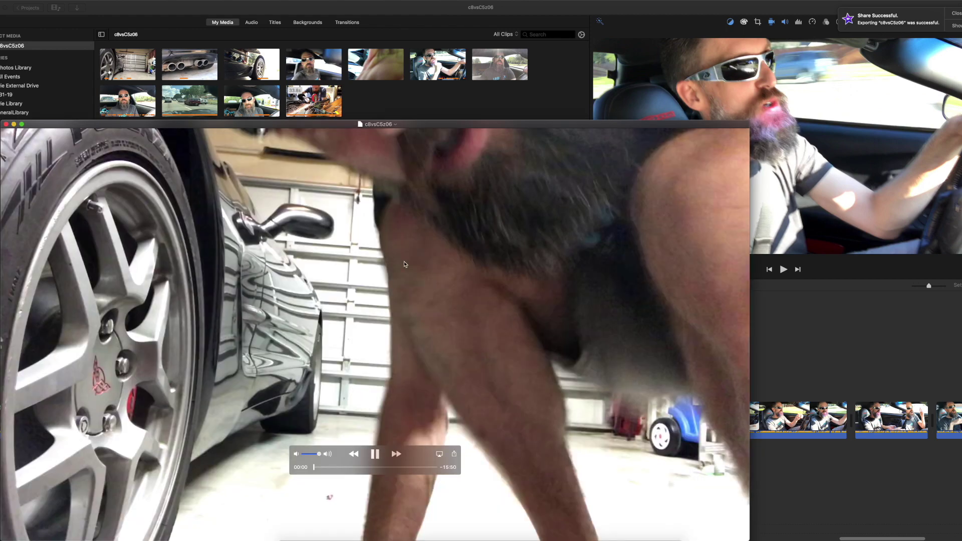
Step: Lower the volume, jump to the ending near the 15:32 end card, pause, and close the movie
key(XF86AudioRaiseVolume)
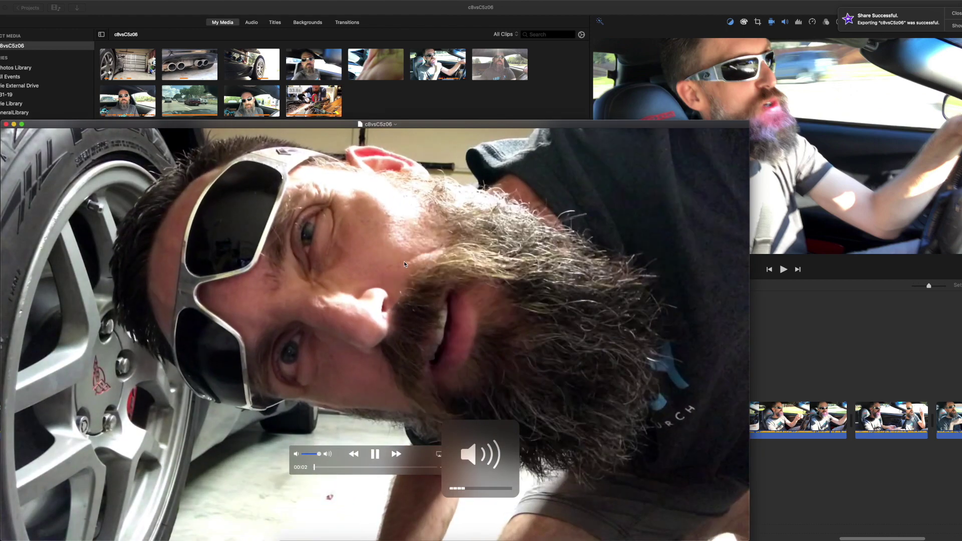
drag(404, 260, 467, 211)
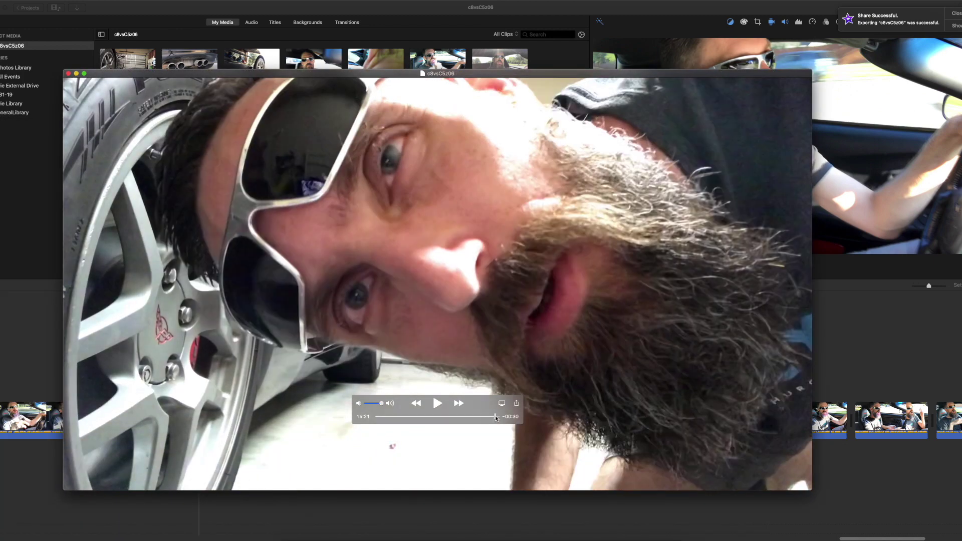
click(495, 416)
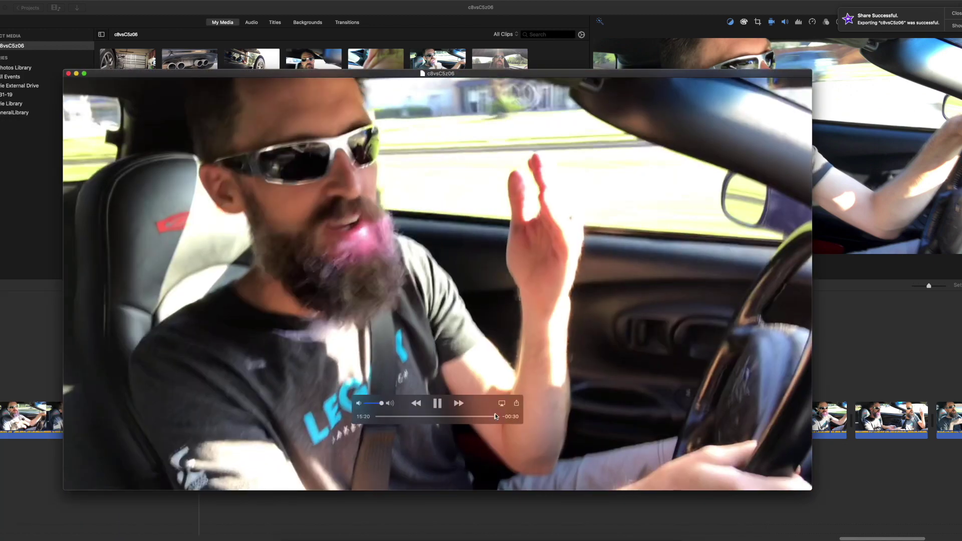
key(XF86AudioRaiseVolume)
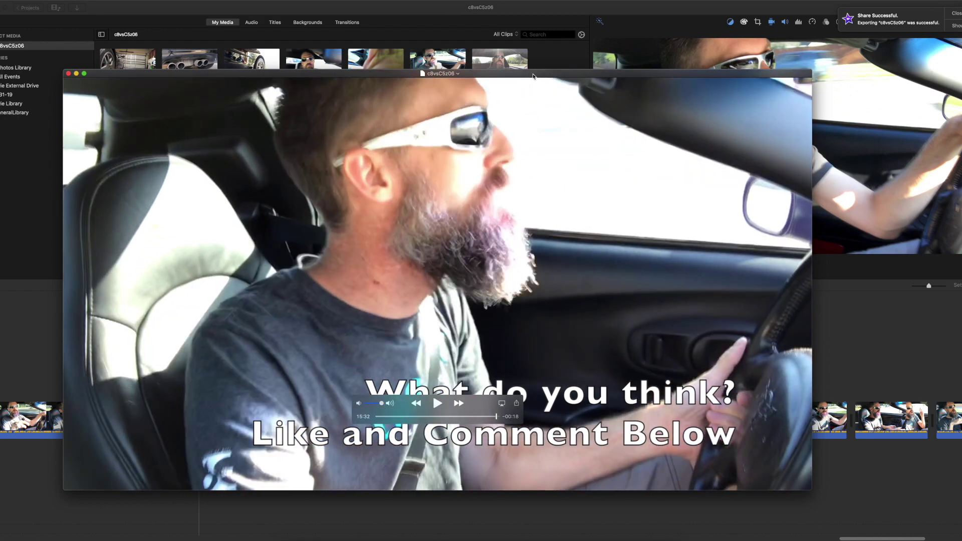
key(space)
click(69, 74)
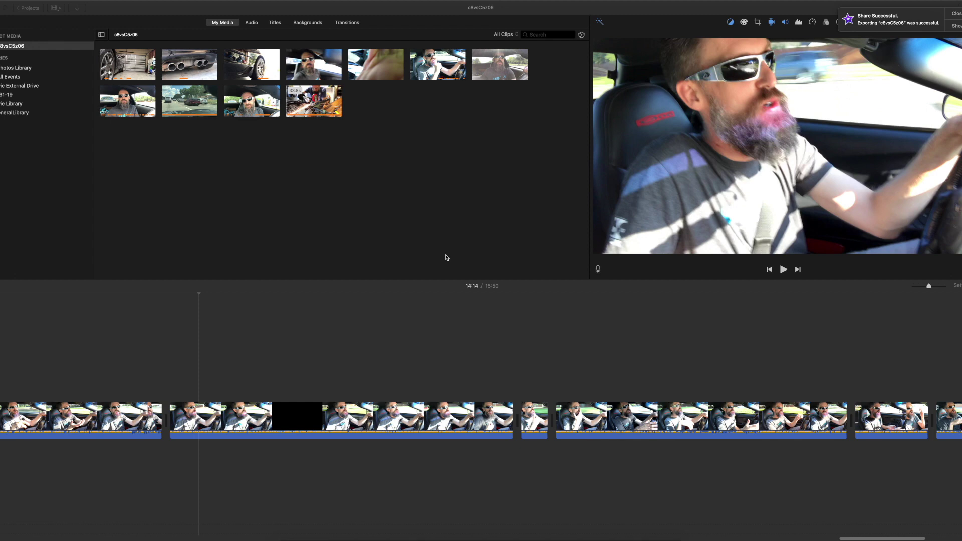
click(715, 353)
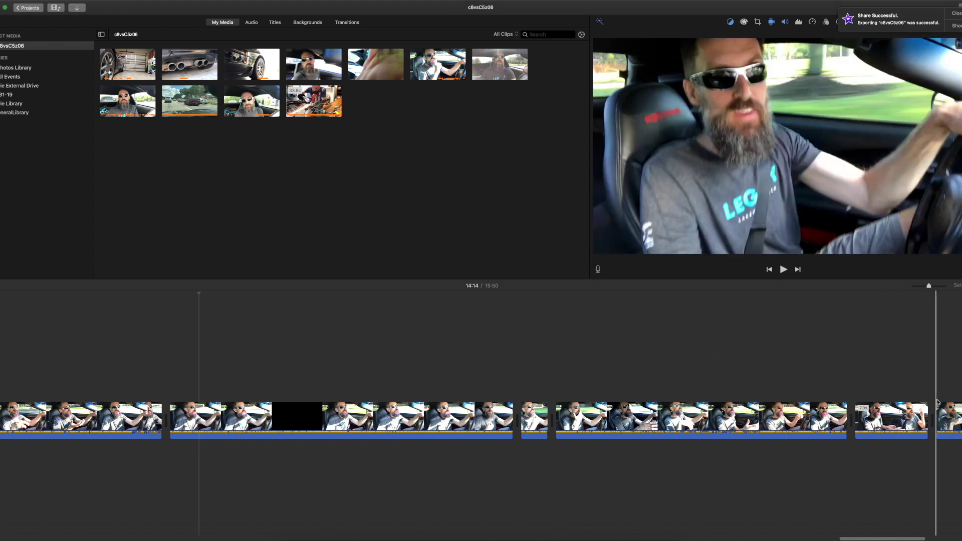